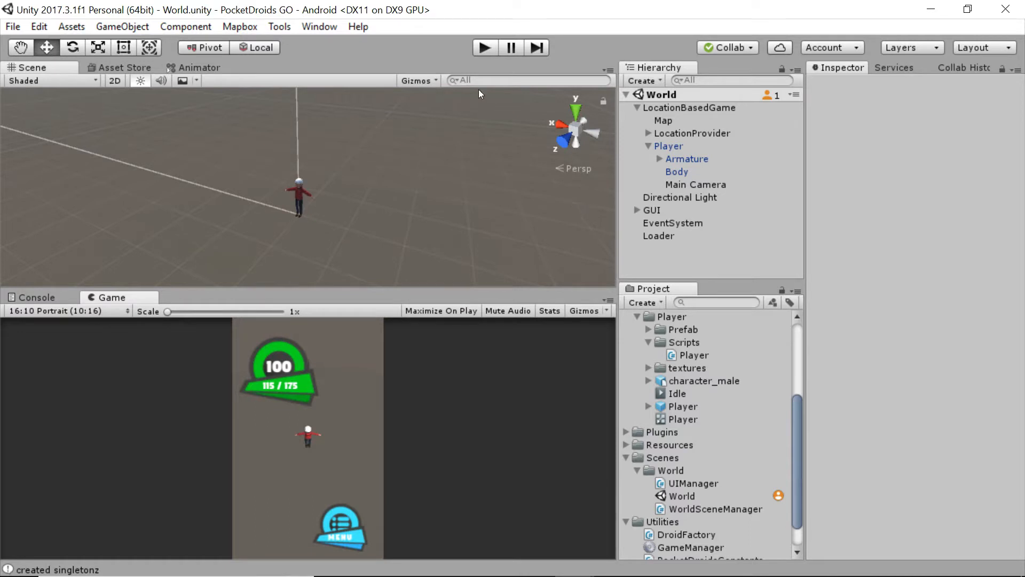
- Run the World scene and inspect a generated building and its map tile in the Scene view
left_click(483, 48)
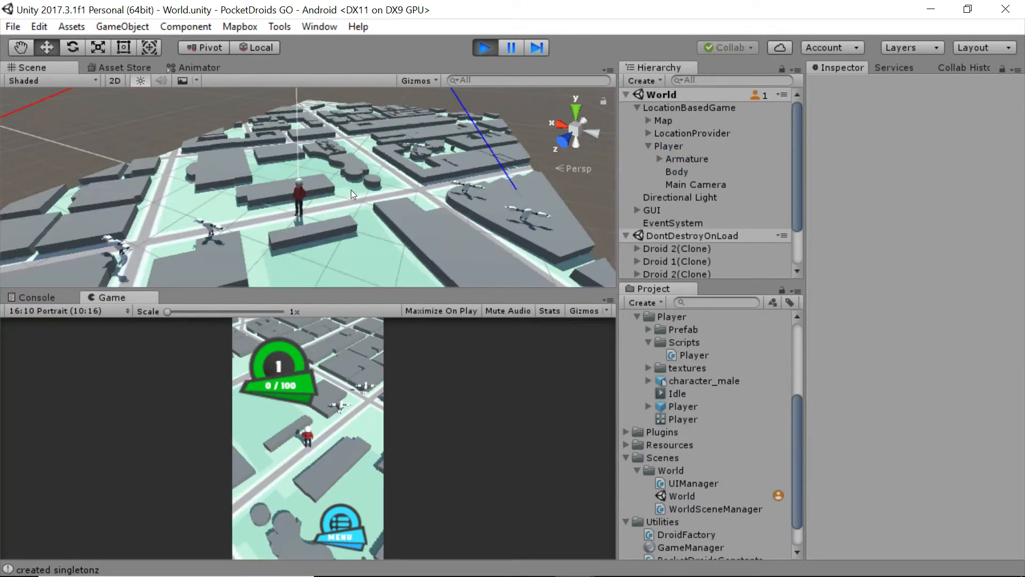
left_click(351, 166)
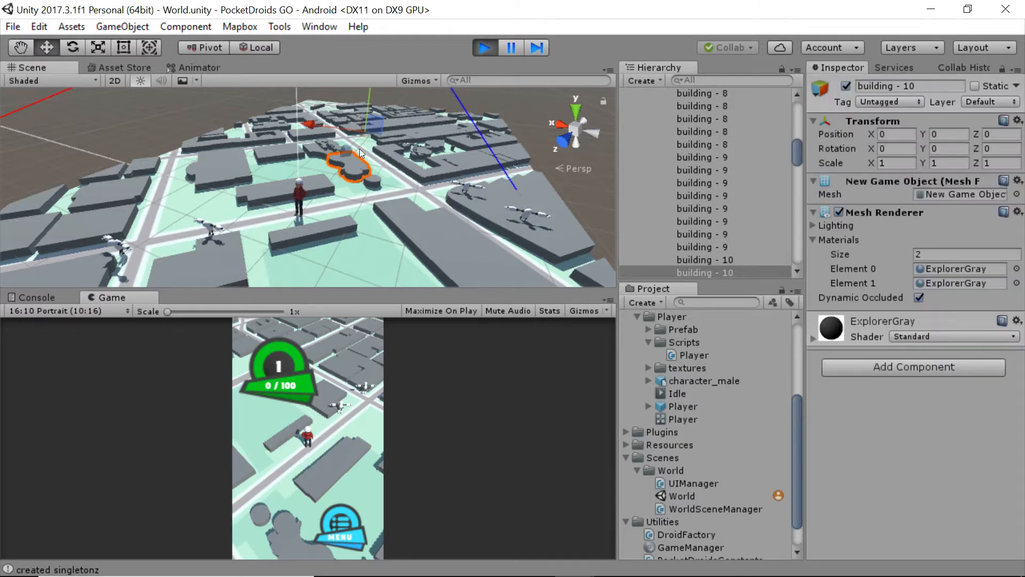
left_click(343, 182)
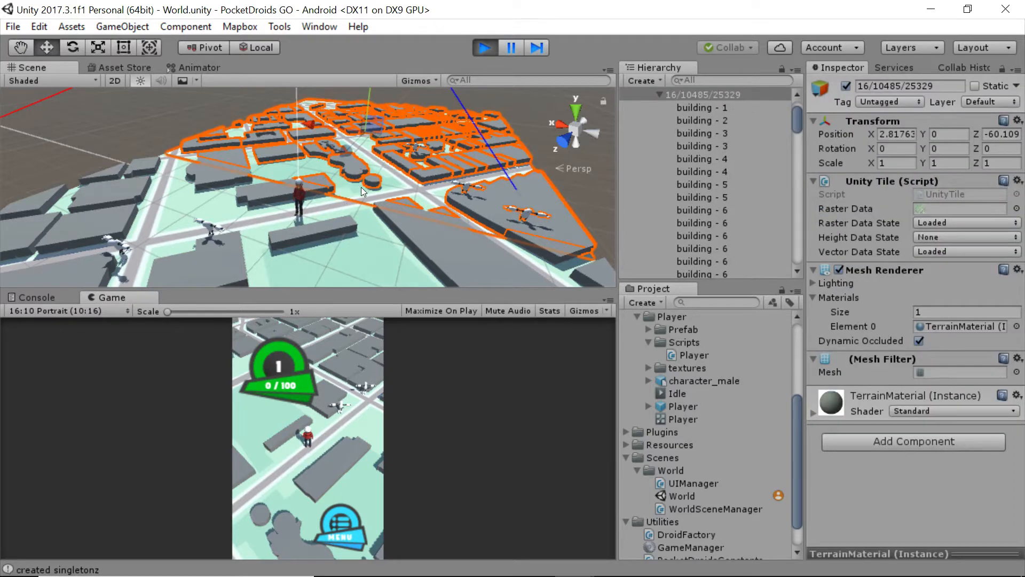
left_click(658, 94)
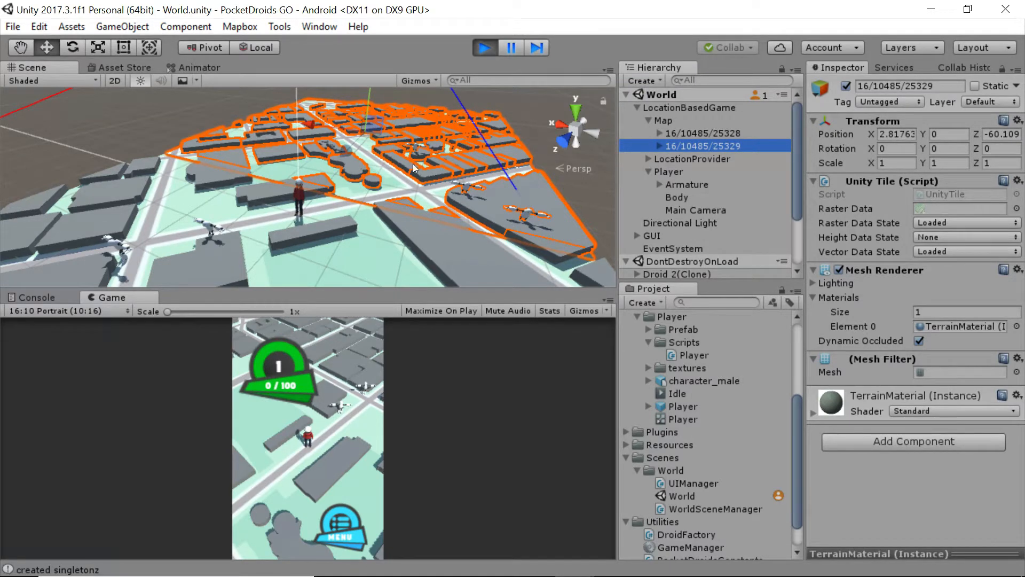
- Inspect several building objects under map tile 16/10485/25329, from building - 1 to building - 4, and stop the running scene
left_click(658, 145)
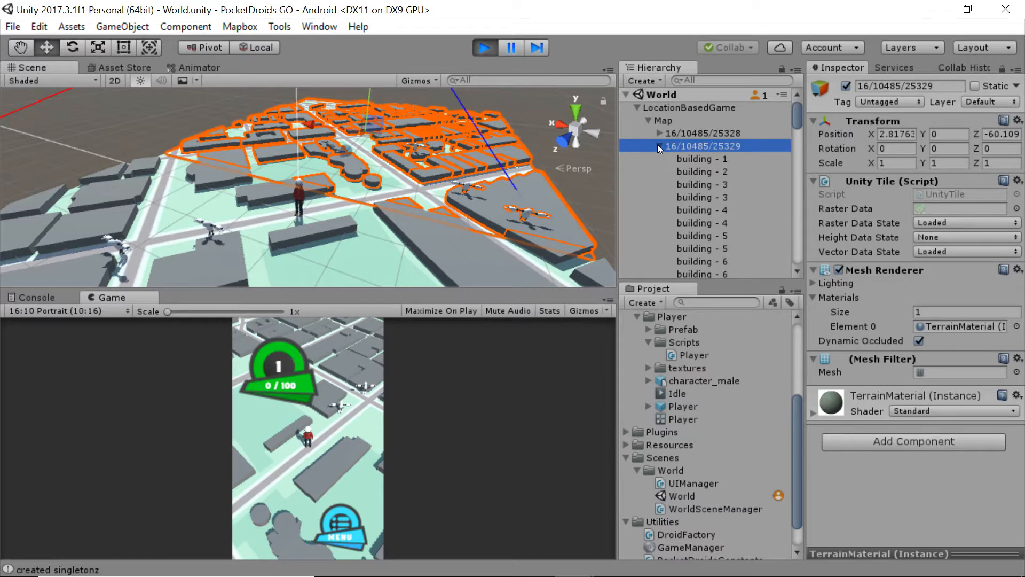
left_click(703, 159)
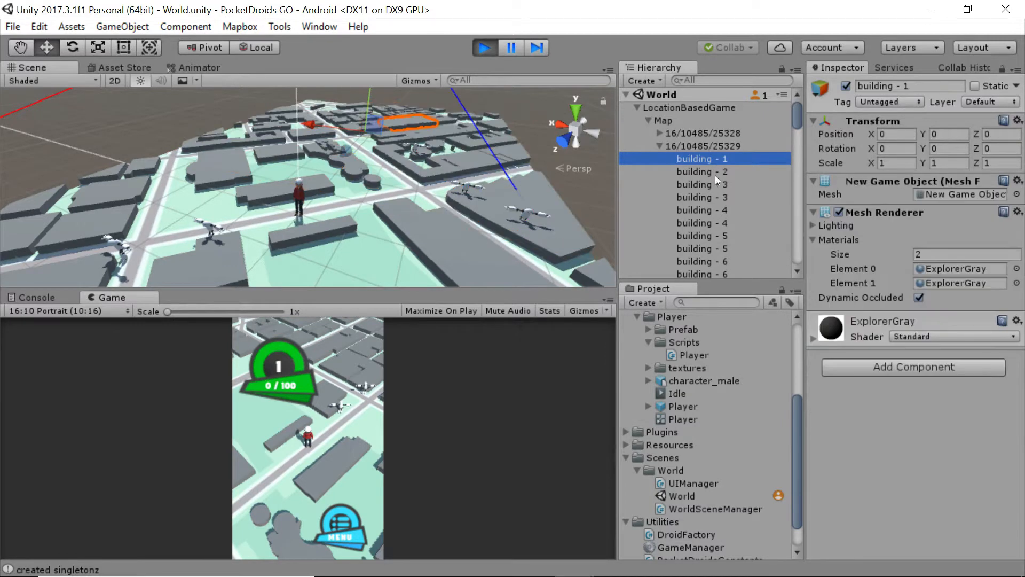
left_click(715, 175)
left_click(711, 197)
left_click(709, 224)
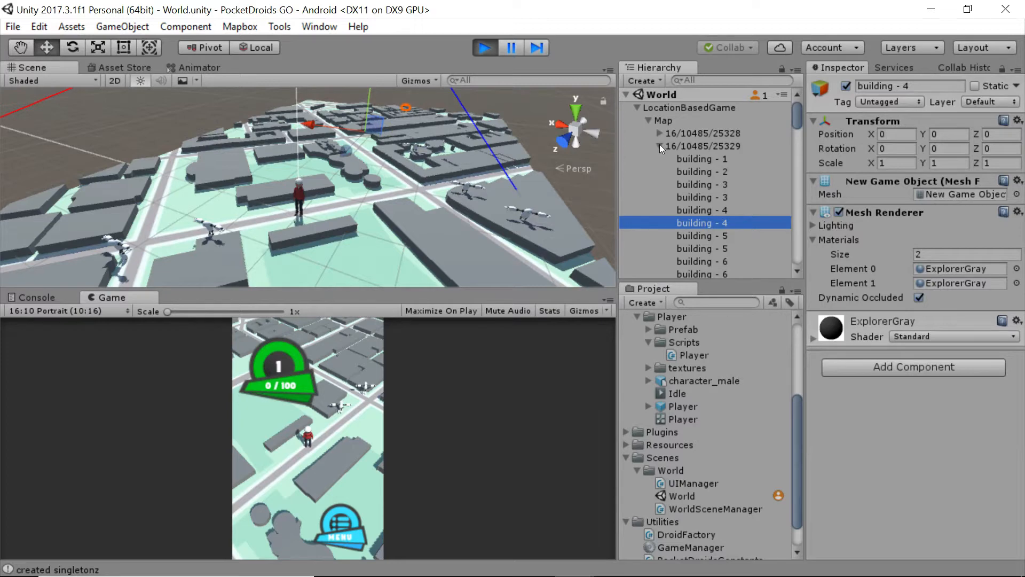
left_click(660, 146)
left_click(492, 48)
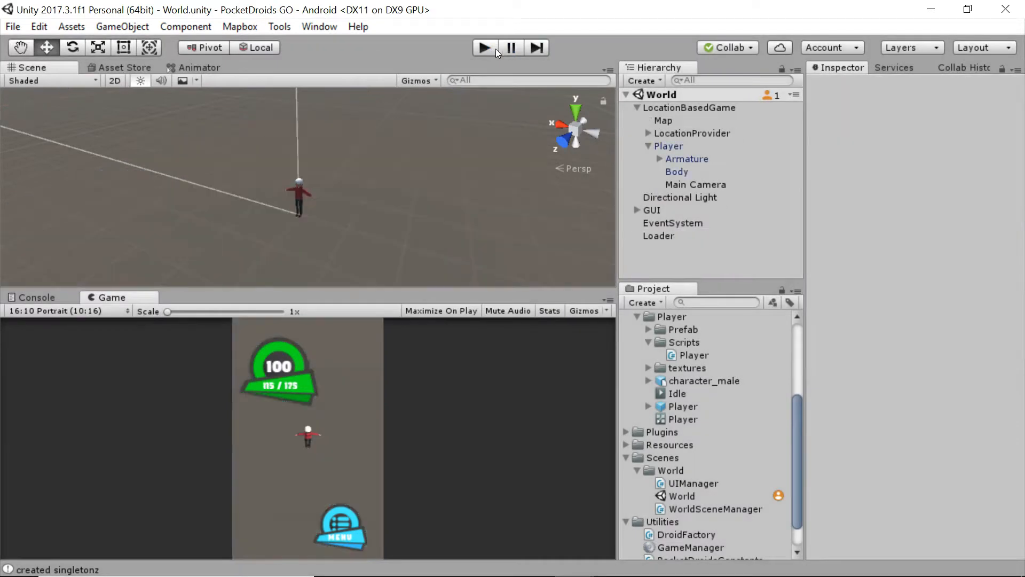
- Select the Map object and widen the Inspector so its Abstract Map settings are fully readable
left_click(671, 120)
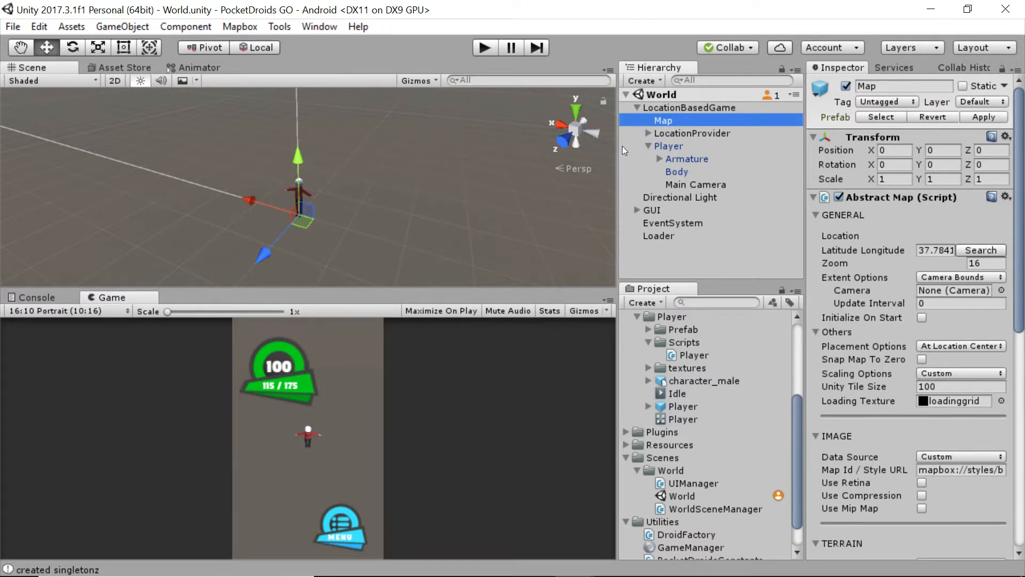
left_click_drag(620, 146, 373, 161)
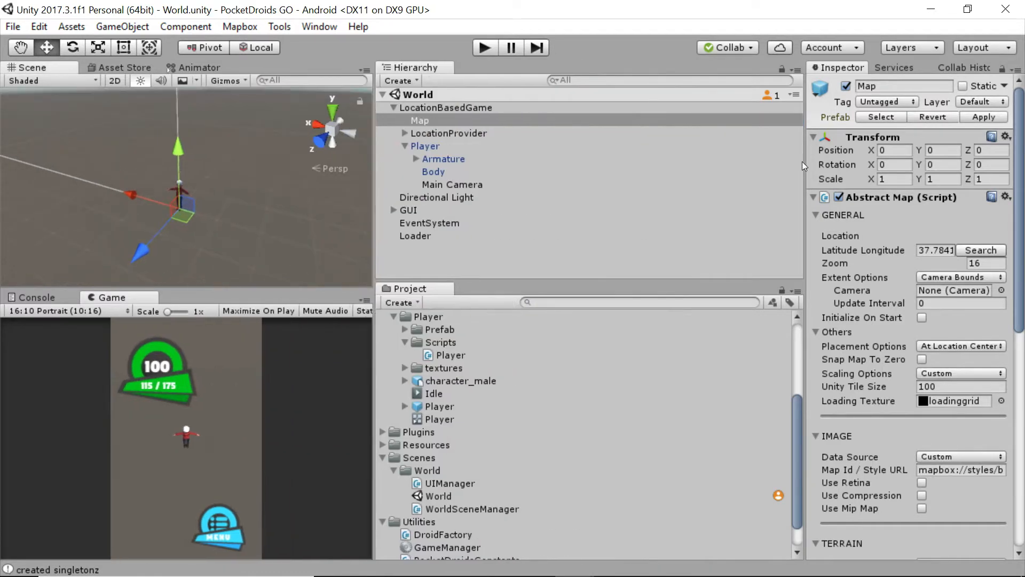
left_click_drag(803, 162, 523, 161)
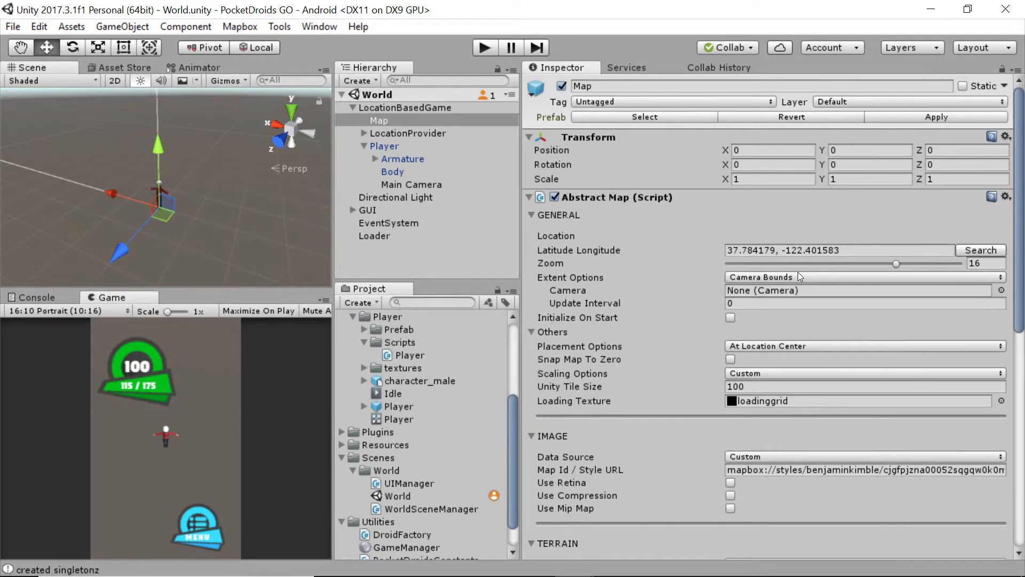
- Examine the Abstract Map settings through to the Vector section, including the available vector data sources
scroll(801, 267, "down", 3)
scroll(805, 260, "down", 6)
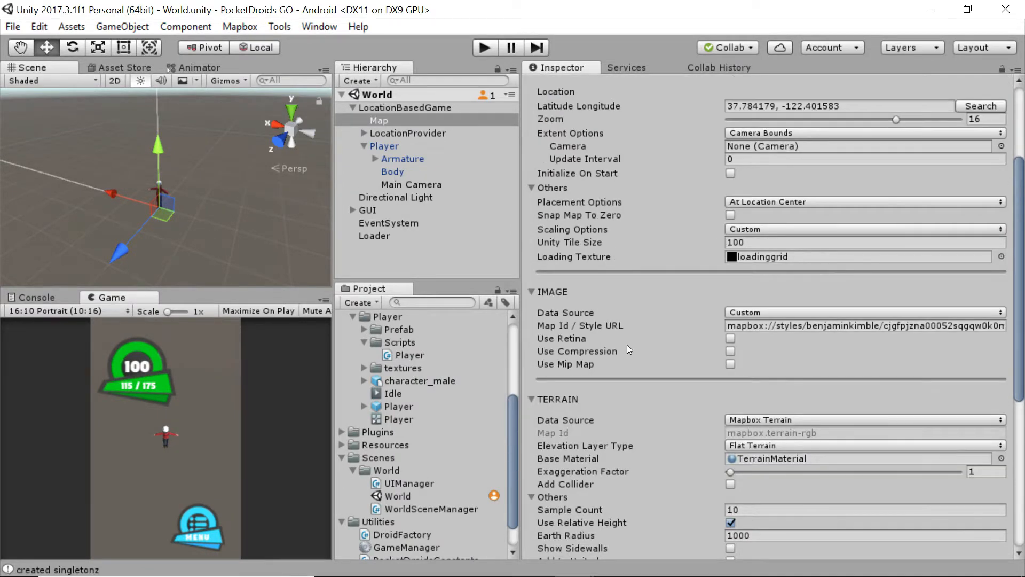
scroll(621, 303, "down", 18)
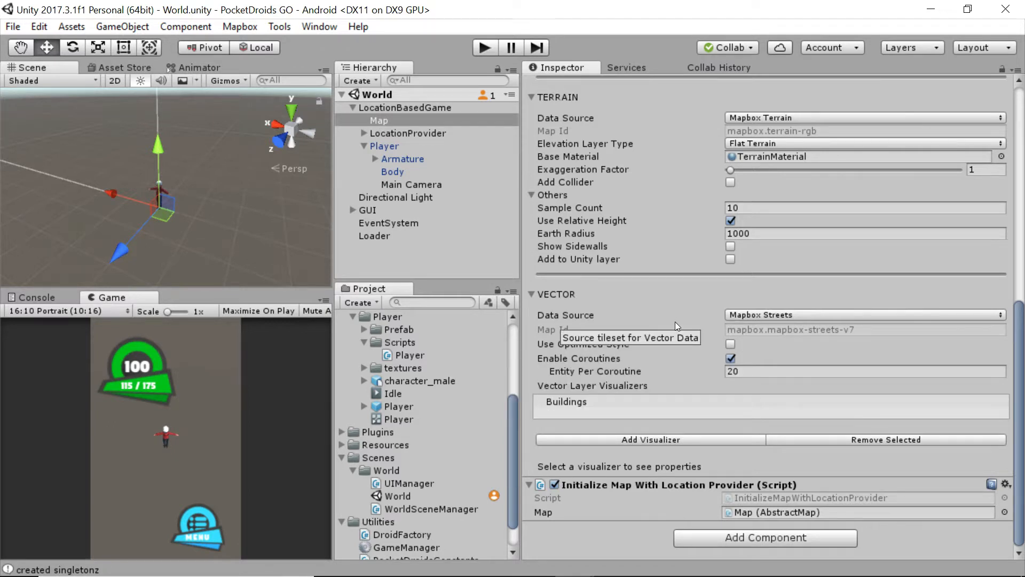
left_click(838, 314)
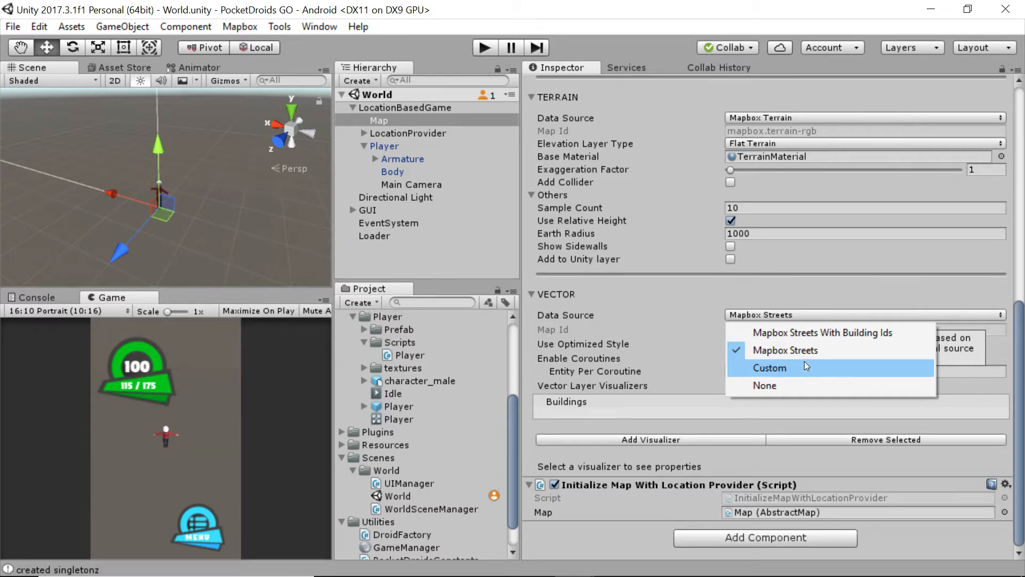
key("Escape")
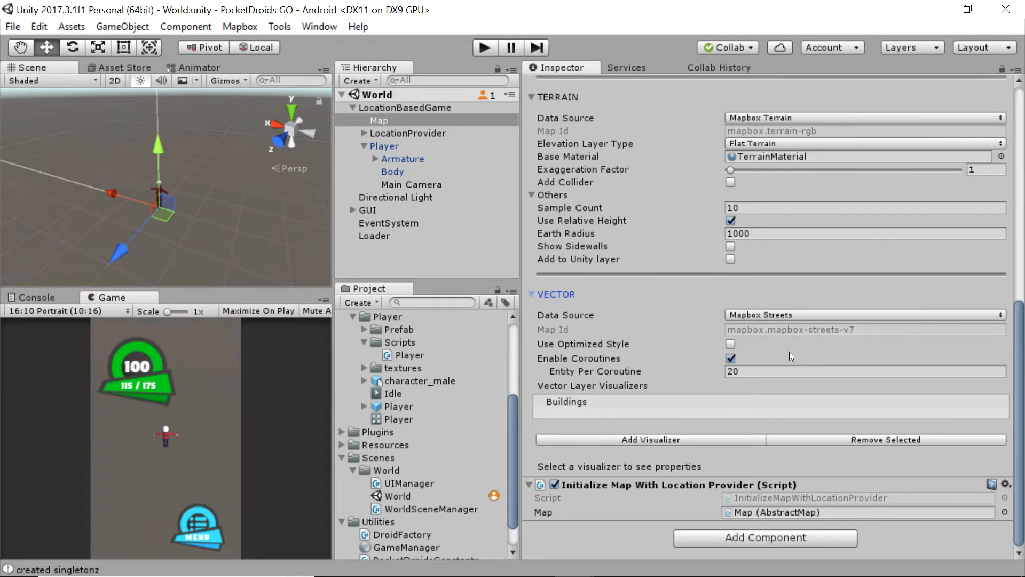
- Select the Buildings vector layer visualizer and bring its full properties into view
mouse_move(682, 344)
left_click(592, 404)
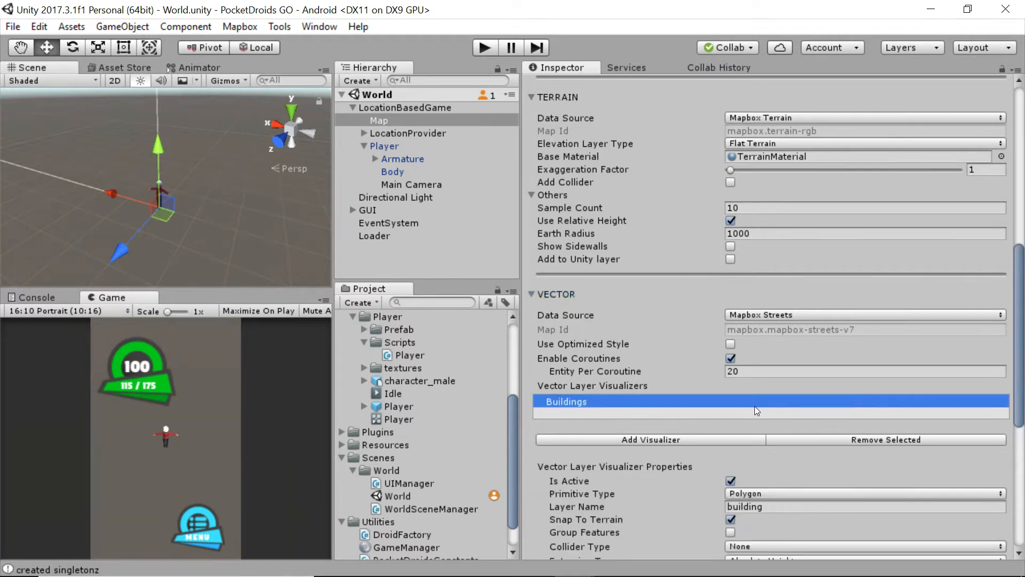
scroll(696, 370, "down", 10)
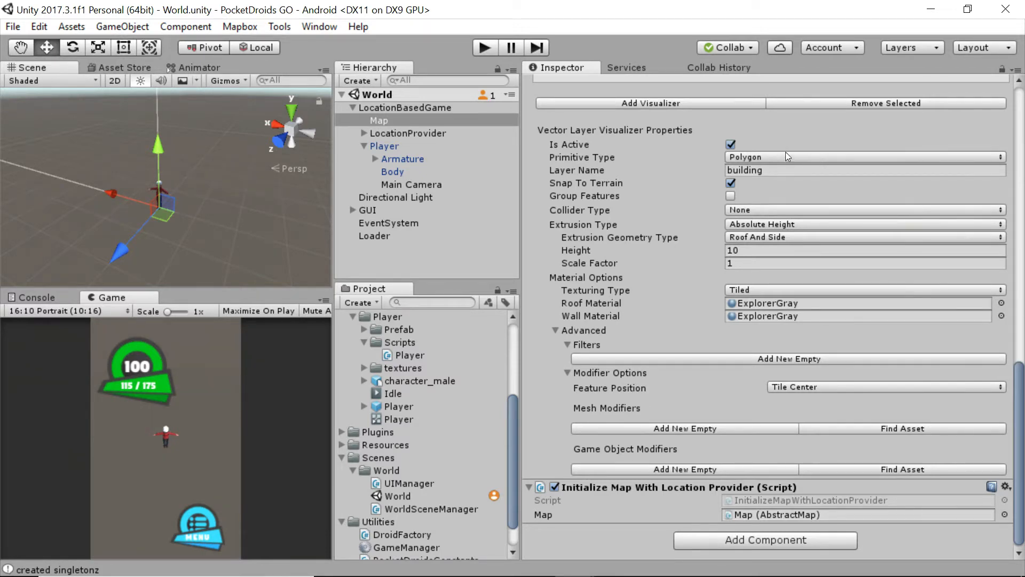
- Examine the Buildings visualizer's Primitive Type choices and Layer Name, keeping Polygon, building and Snap To Terrain enabled
mouse_move(652, 159)
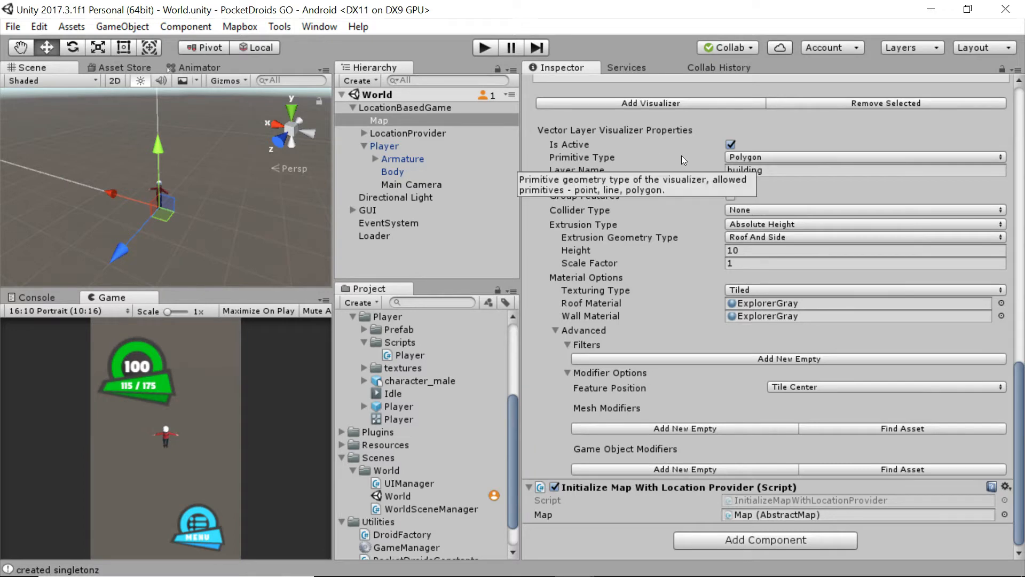
left_click(851, 155)
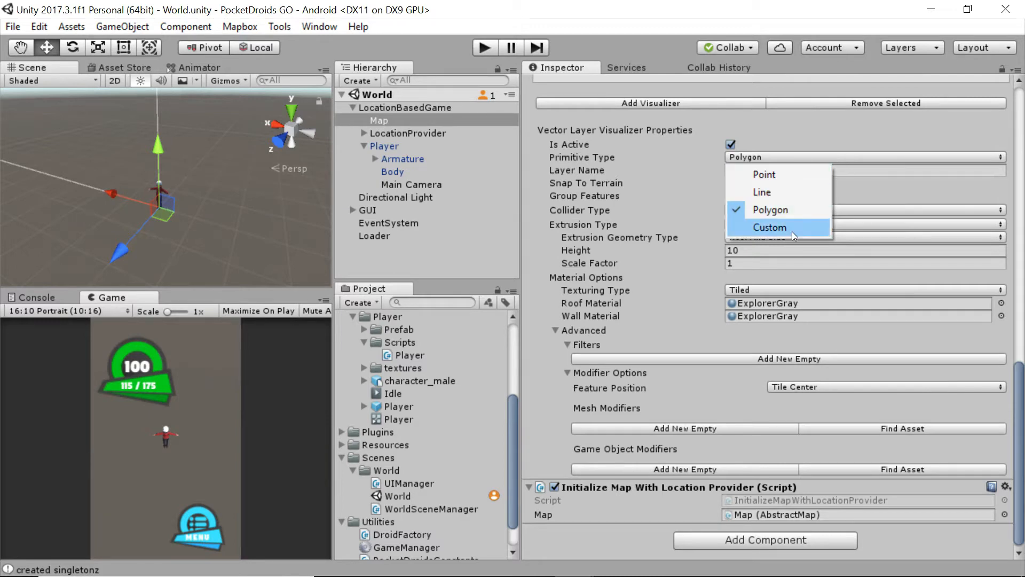
left_click(1008, 176)
left_click(1006, 175)
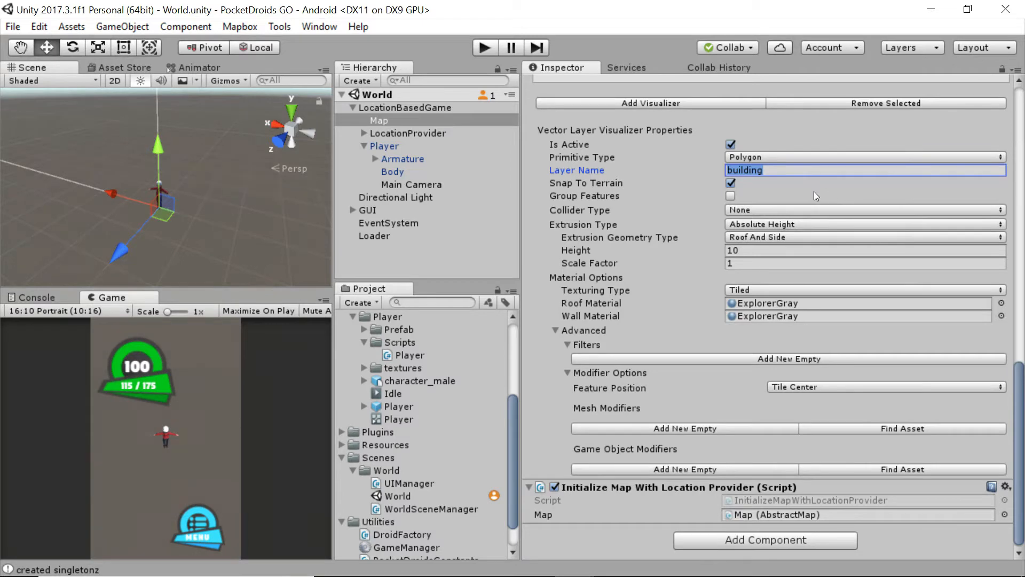
left_click(797, 173)
left_click(845, 157)
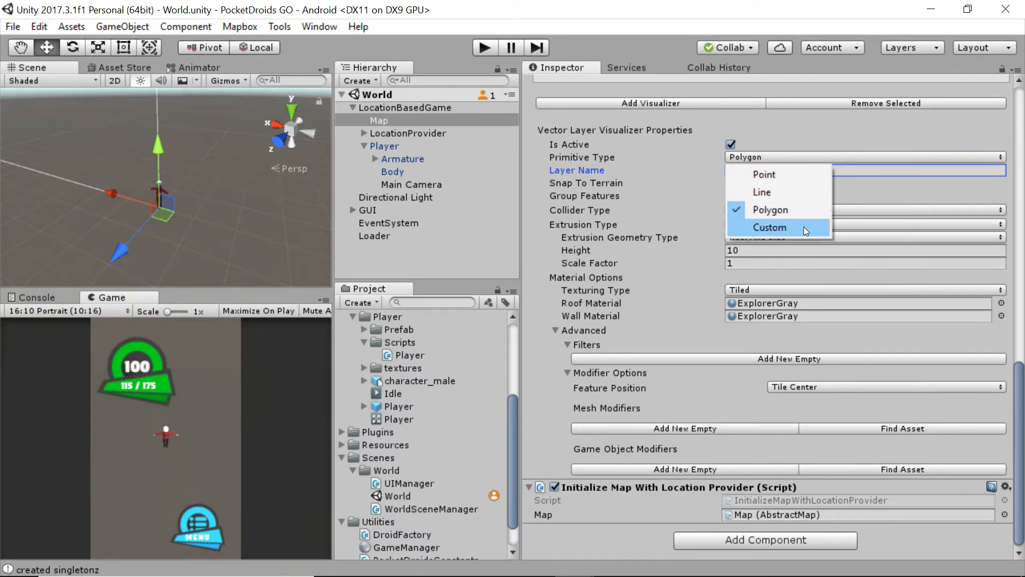
left_click(1006, 187)
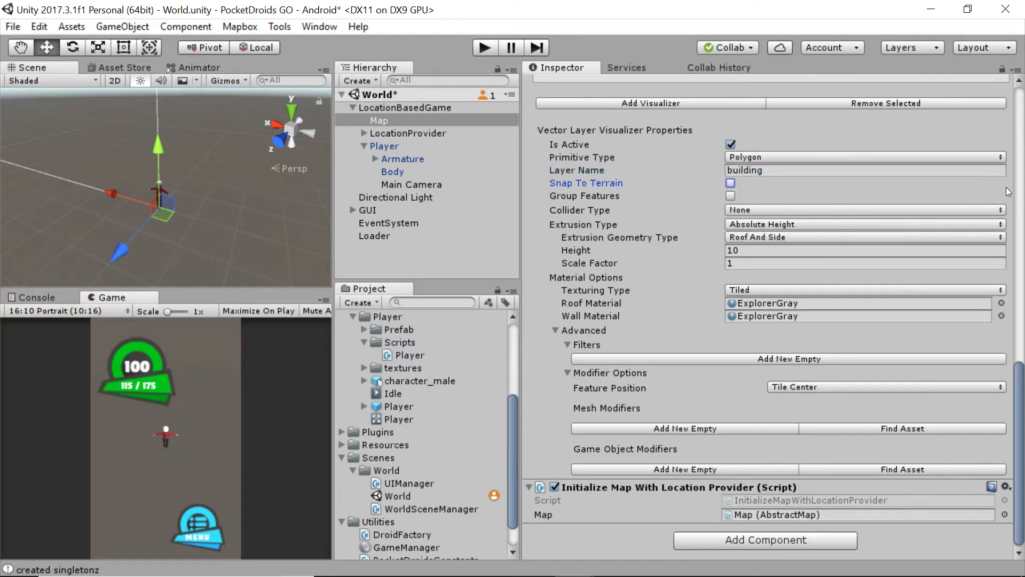
left_click(1005, 185)
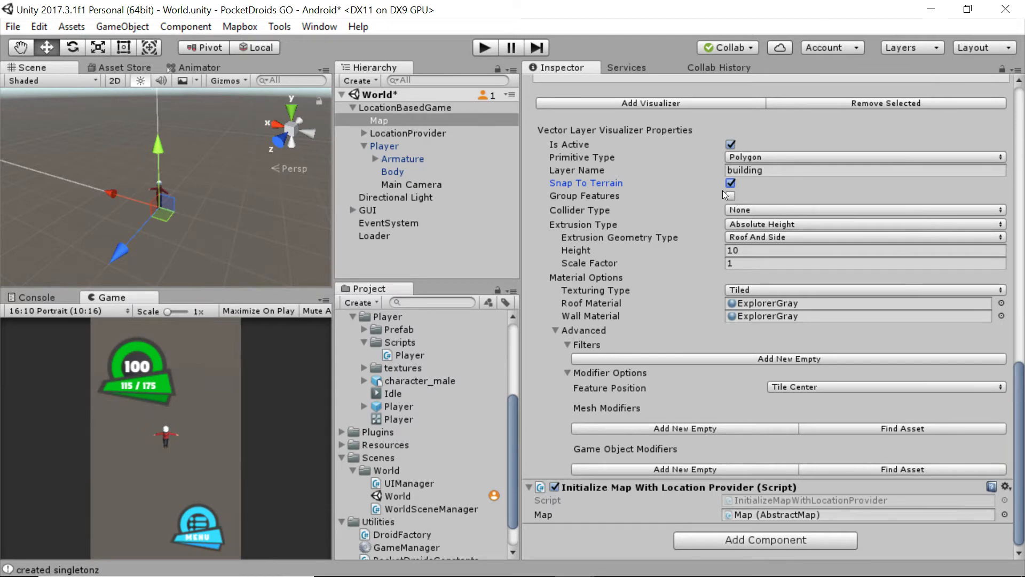
- Examine the Collider Type, Extrusion Type and Texturing Type choices of the Buildings visualizer without changing them
left_click(758, 207)
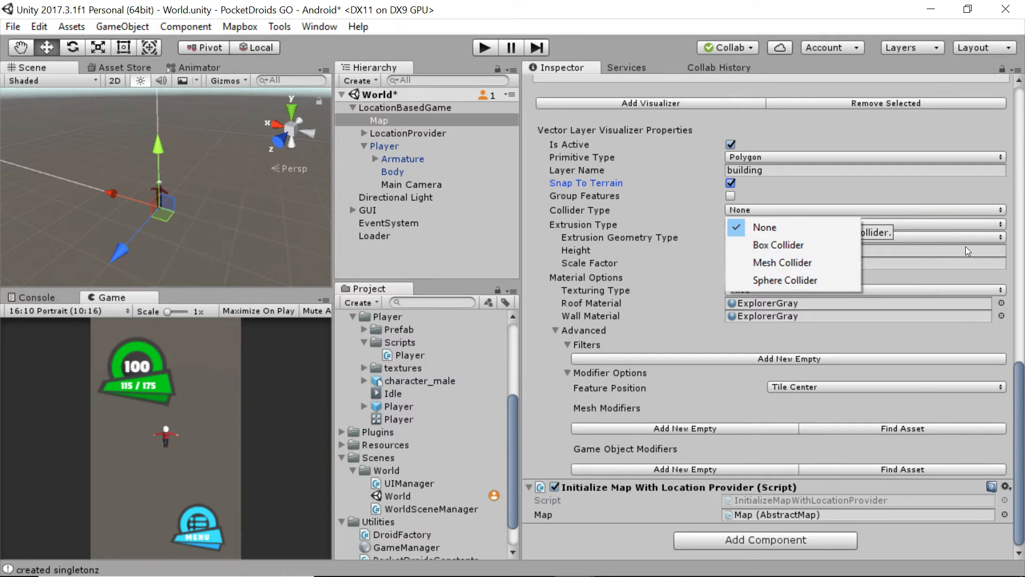
left_click(1013, 222)
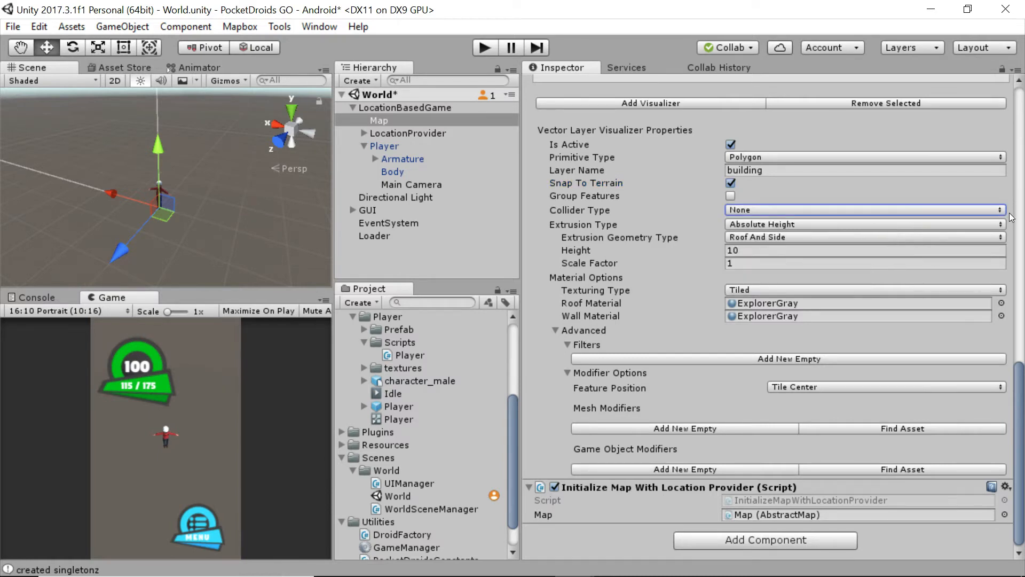
left_click(795, 226)
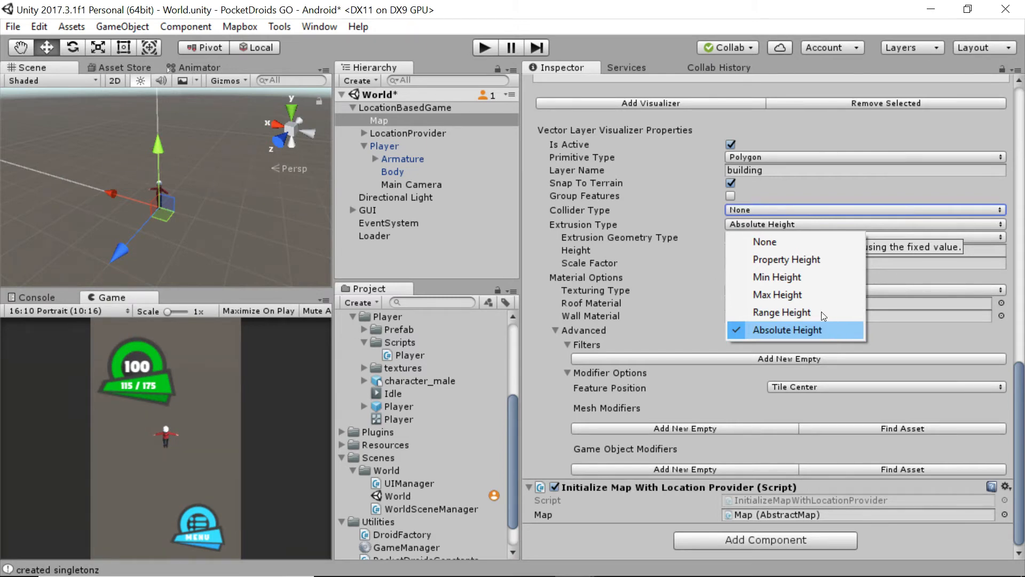
left_click(1014, 250)
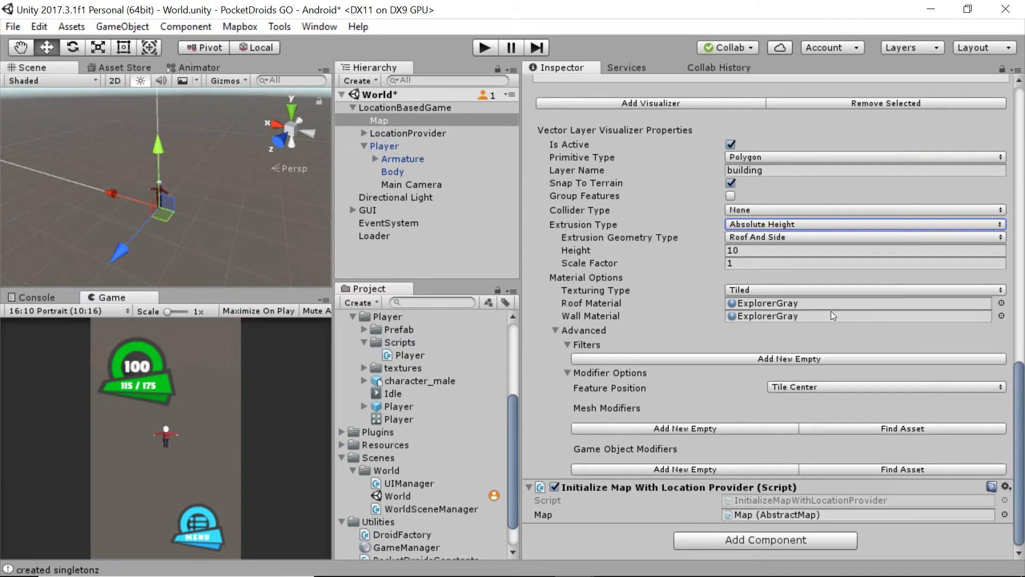
left_click(819, 292)
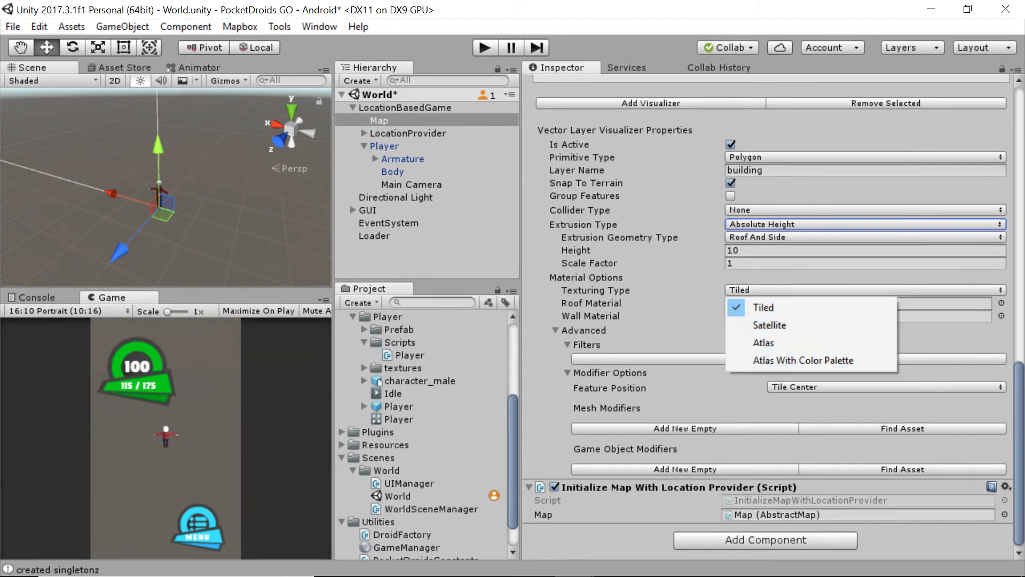
left_click(1013, 348)
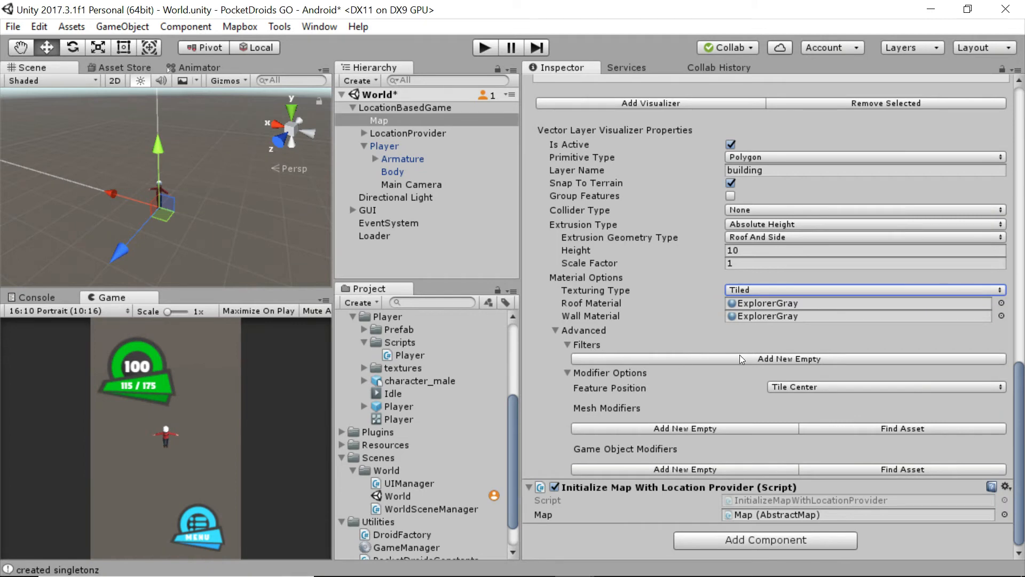
- Add a filter to the Buildings visualizer with key "type", operator Contains and string value "hospital"
left_click(741, 359)
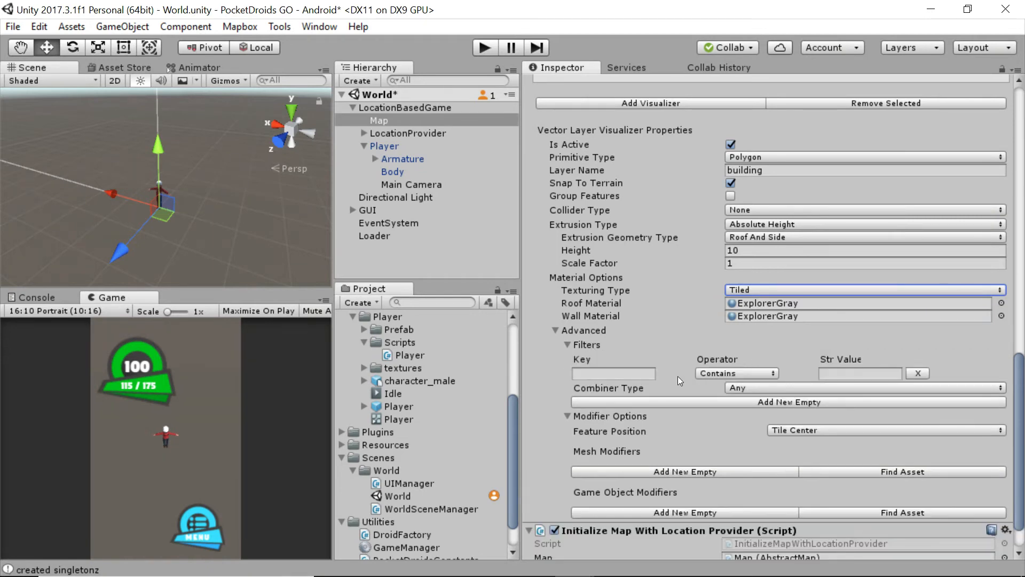
left_click(771, 369)
left_click(598, 372)
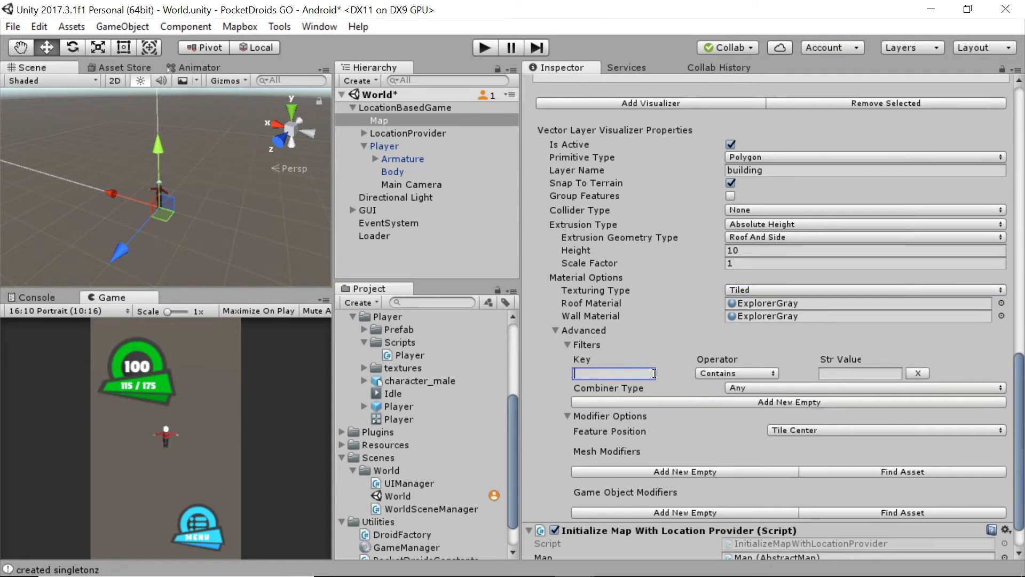
type("type")
key("Tab")
key("Tab")
type("hospital")
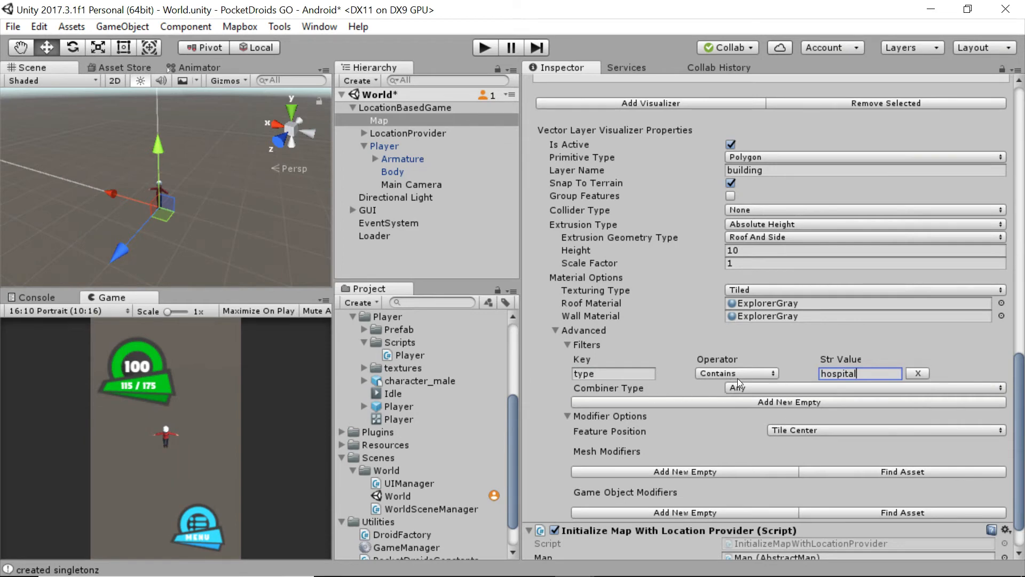
- Check the filters' Combiner Type choices, keeping Any, and add a second filter entry to the Buildings visualizer
left_click(746, 388)
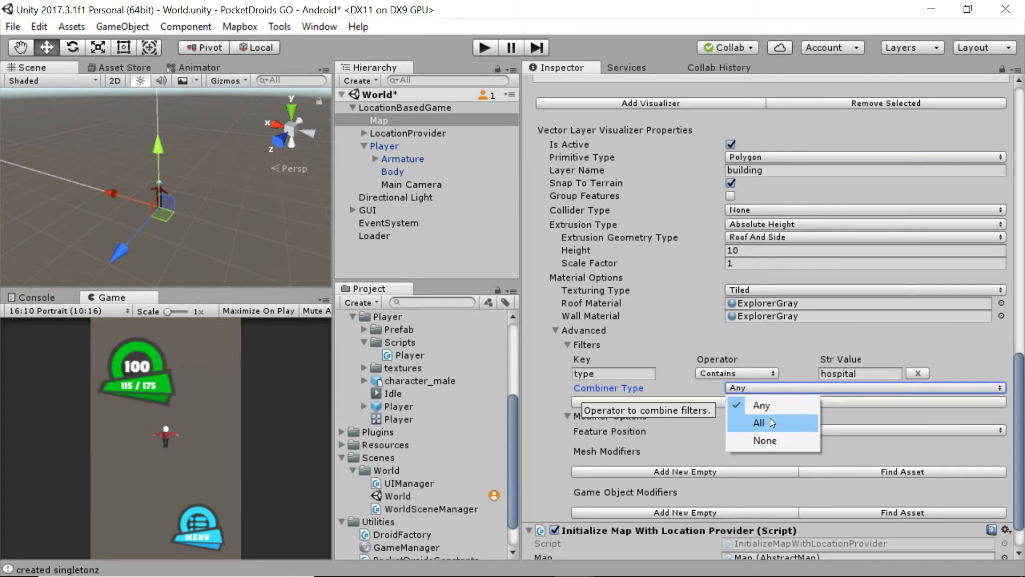
left_click(697, 390)
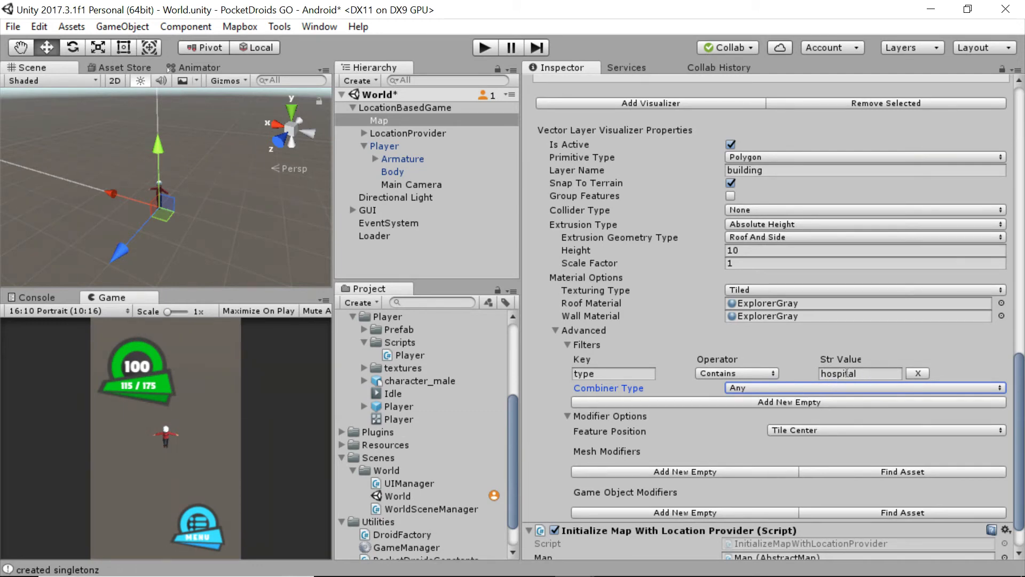
left_click(673, 402)
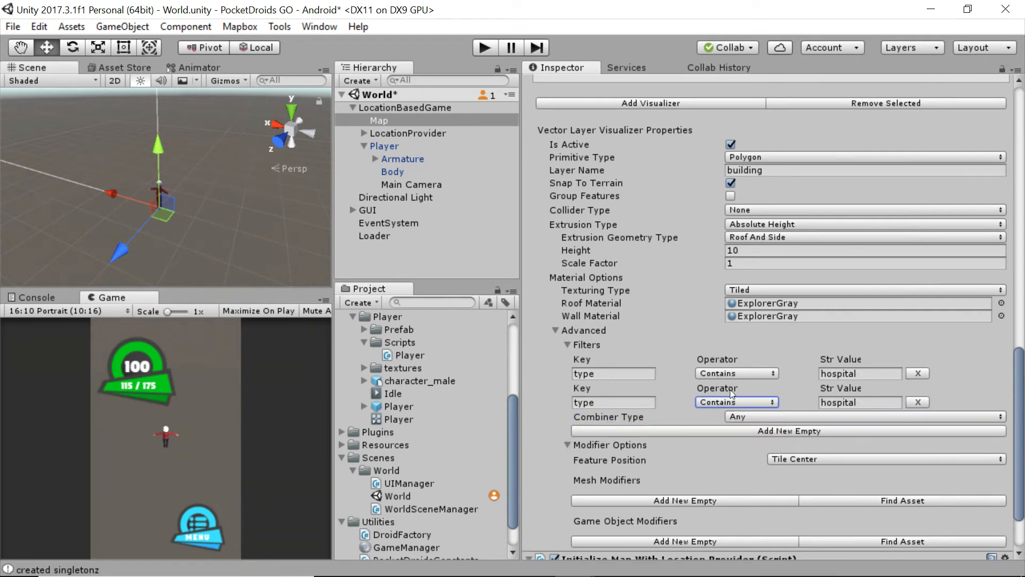
- Set the second filter's string value to "school" and try the filters' Combiner Type as All, followed by None
left_click(870, 401)
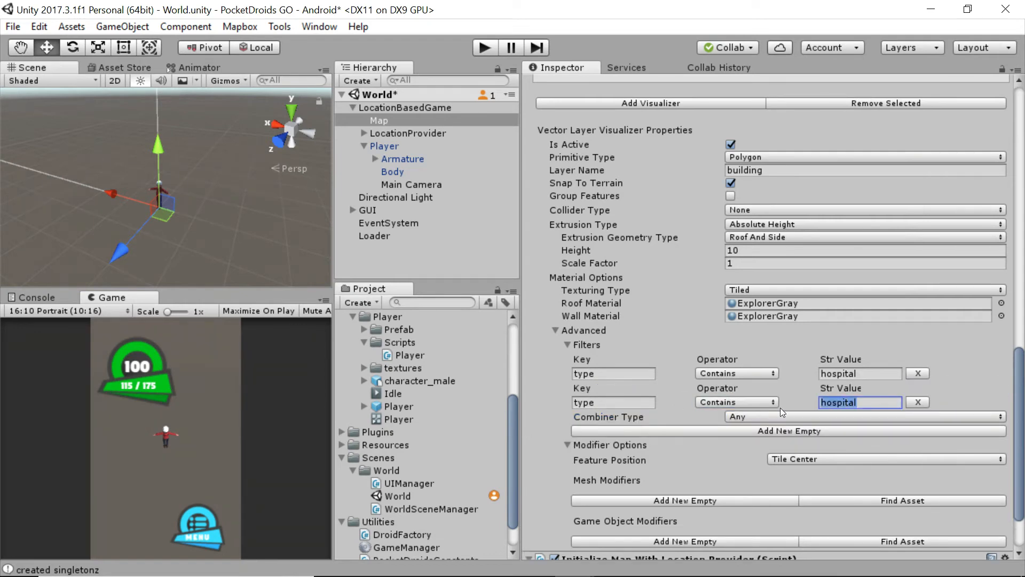
type("school")
left_click(761, 418)
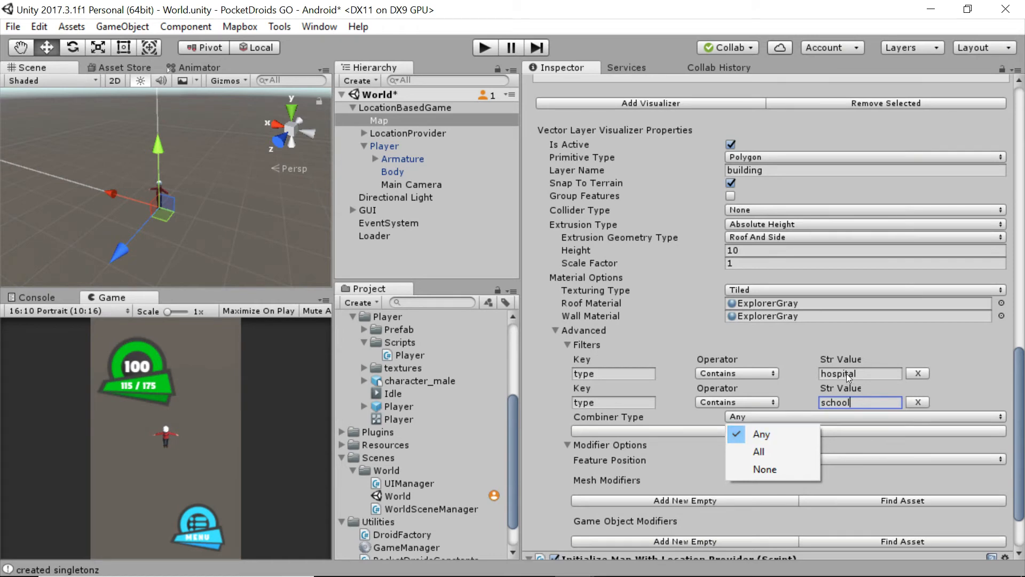
left_click(767, 452)
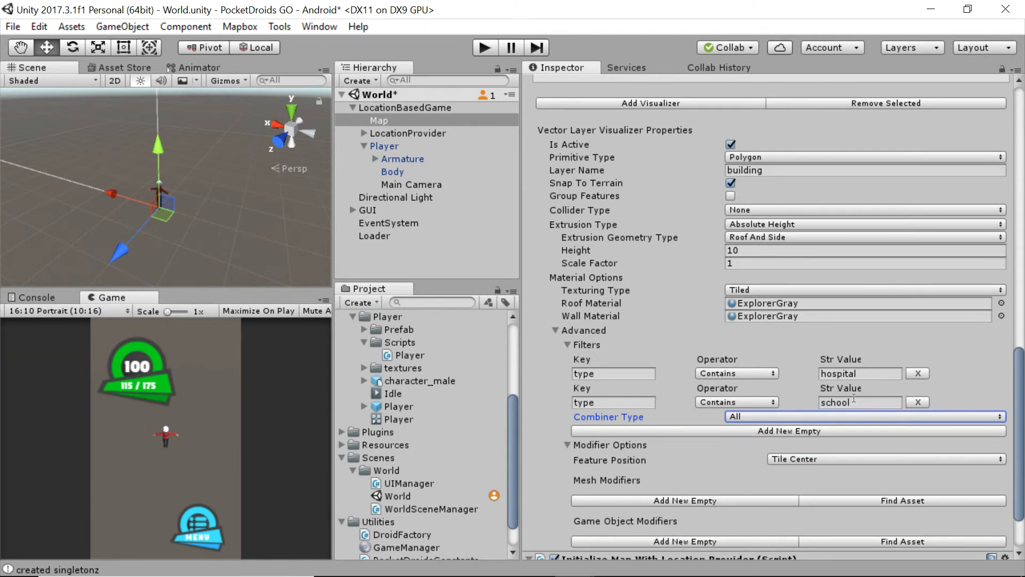
left_click(808, 417)
left_click(793, 471)
- Remove both the hospital and school filters from the Buildings visualizer
left_click(916, 373)
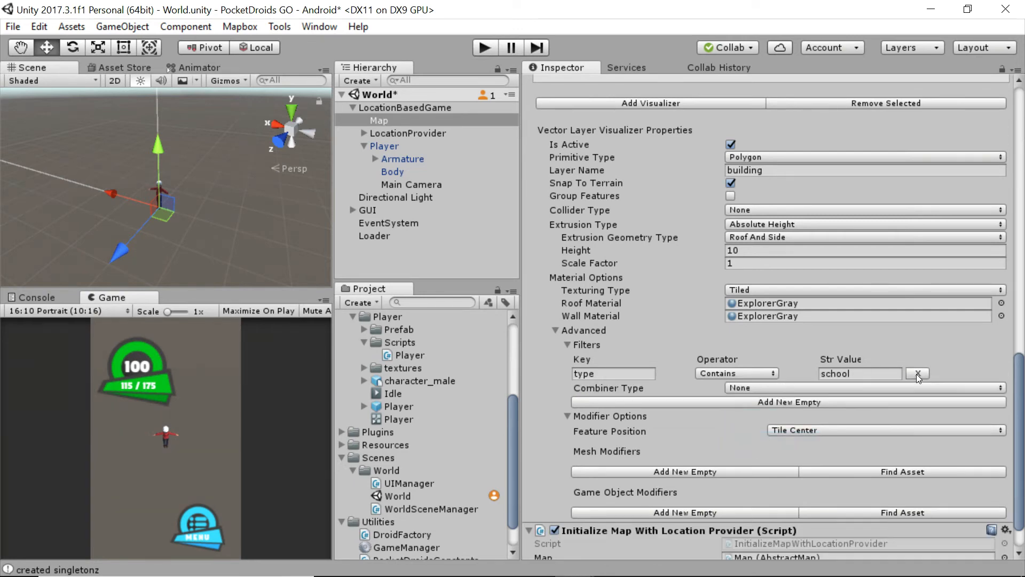
left_click(916, 374)
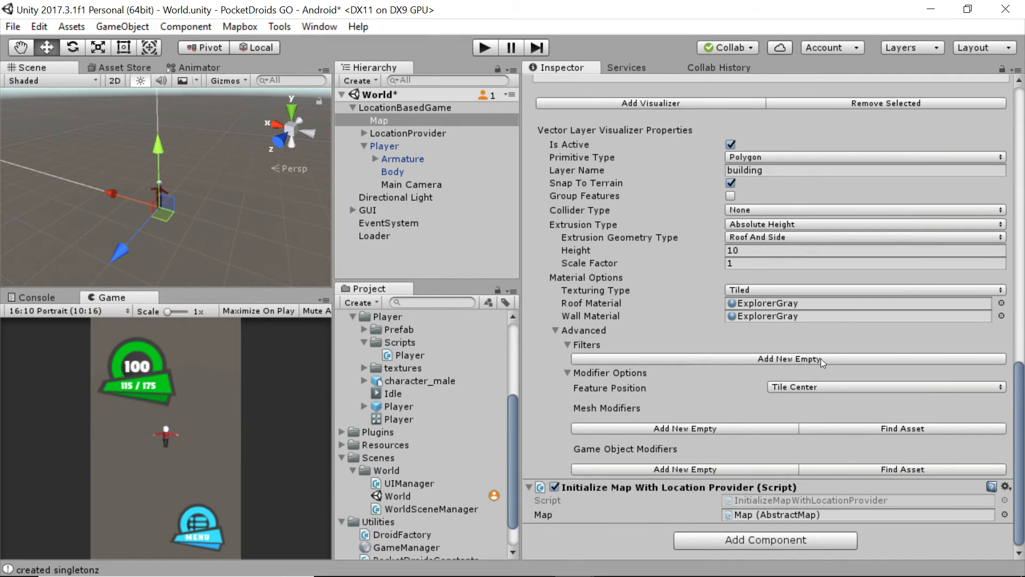
left_click(755, 362)
- Examine the Feature Position choices in the Buildings visualizer's Modifier Options, keeping Tile Center
left_click(845, 387)
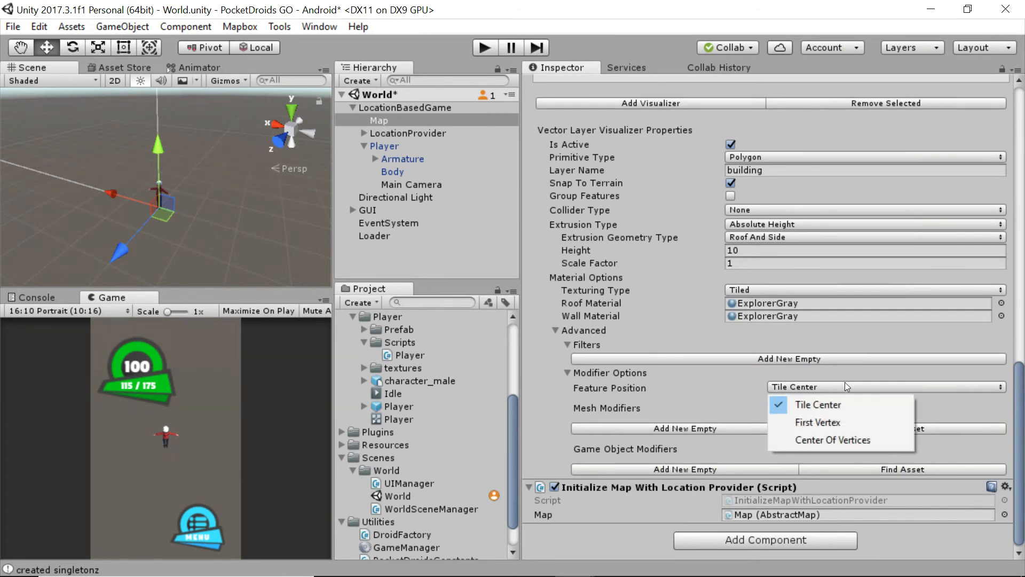
left_click(754, 387)
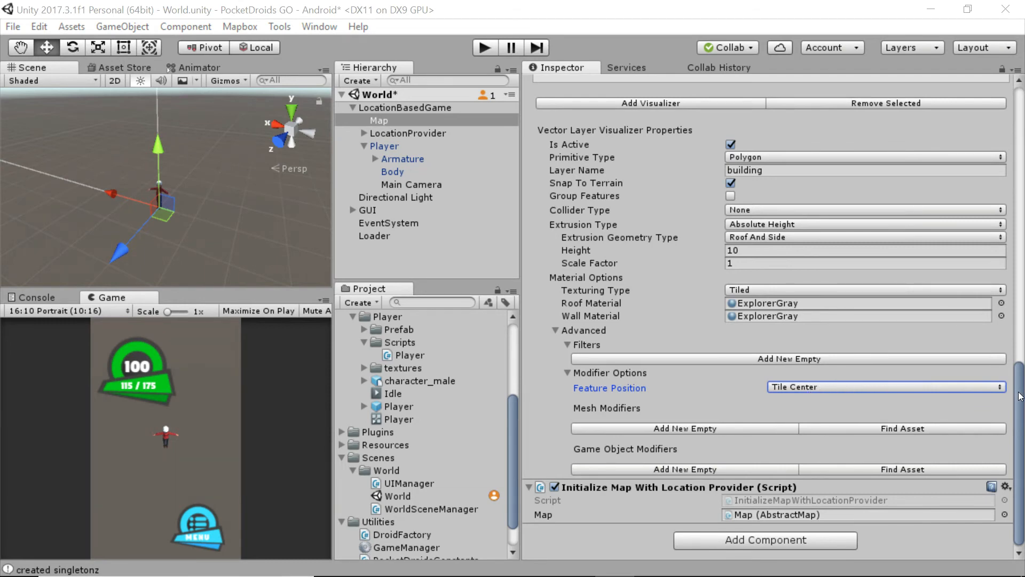
left_click(932, 387)
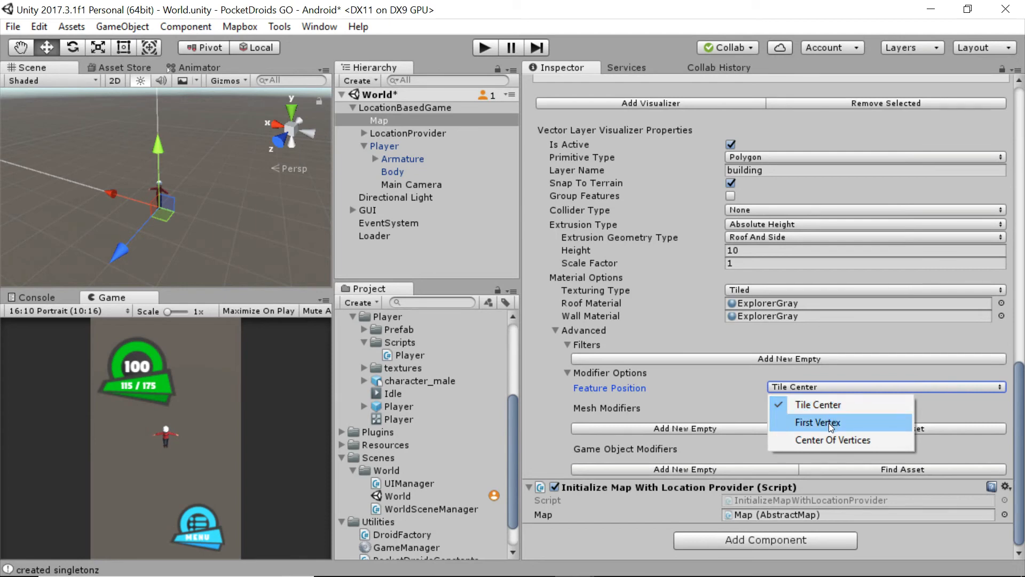
left_click(651, 380)
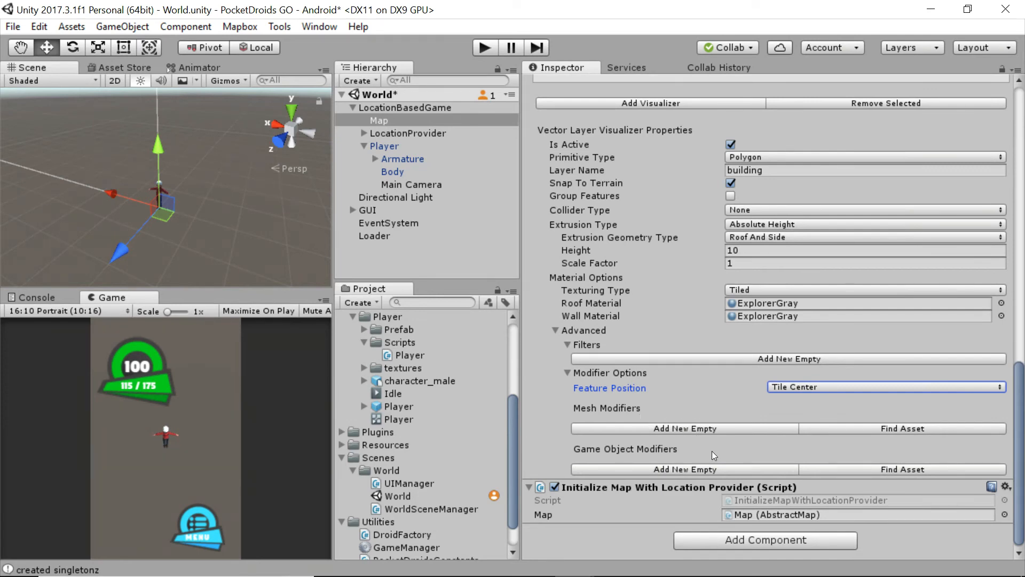
- Examine which Mapbox modifier assets can be created in the project's Resources folder, without creating one
mouse_move(712, 451)
right_click(383, 445)
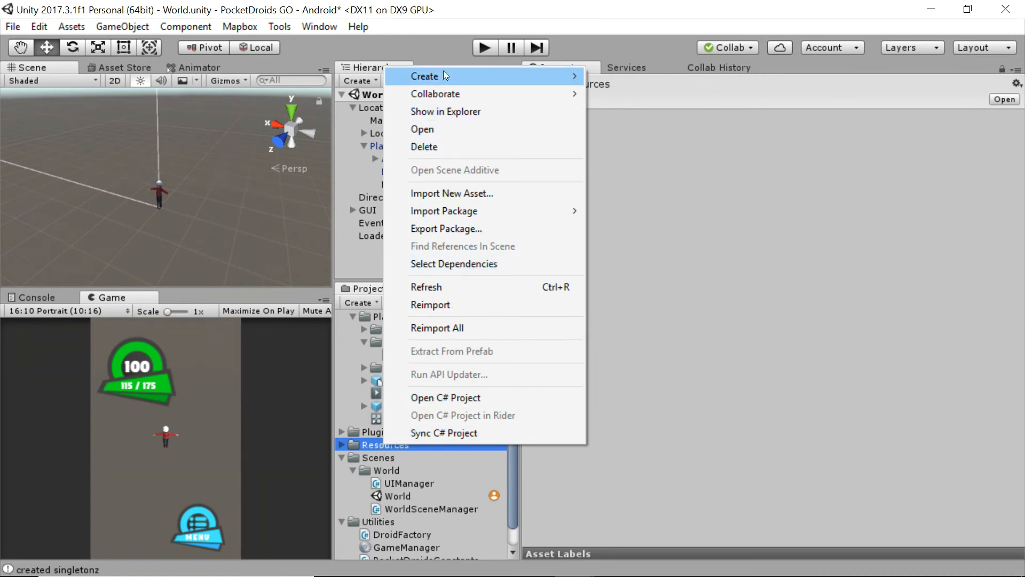
mouse_move(444, 70)
mouse_move(663, 35)
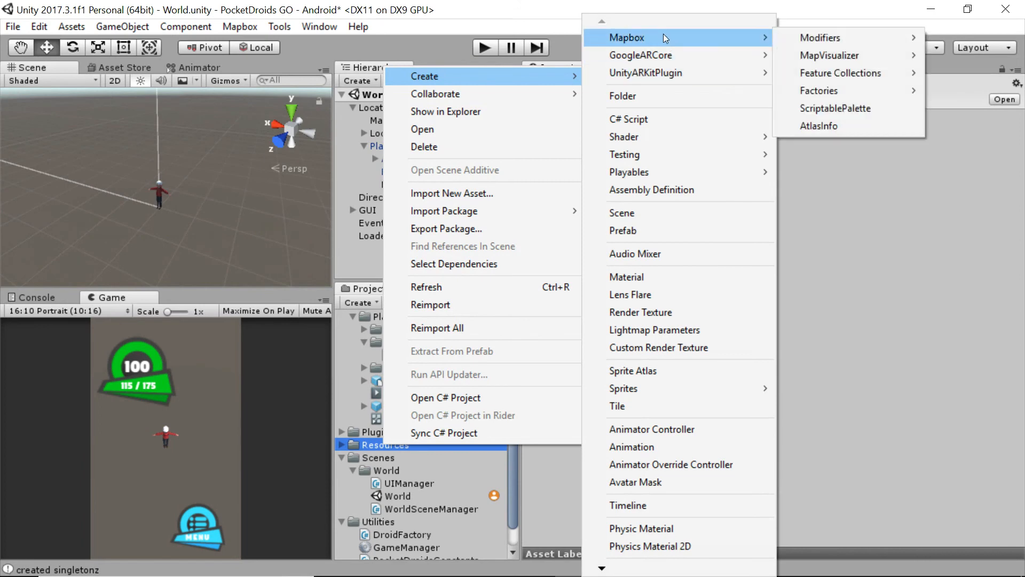
mouse_move(831, 37)
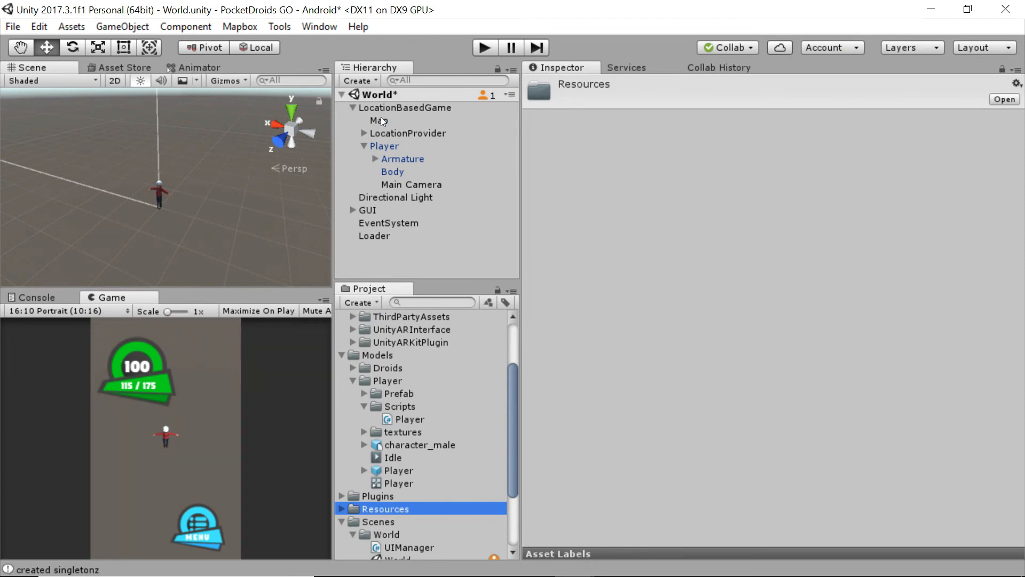
- Select the Map object again and return to the Vector section of its map settings
left_click(380, 117)
scroll(718, 256, "down", 10)
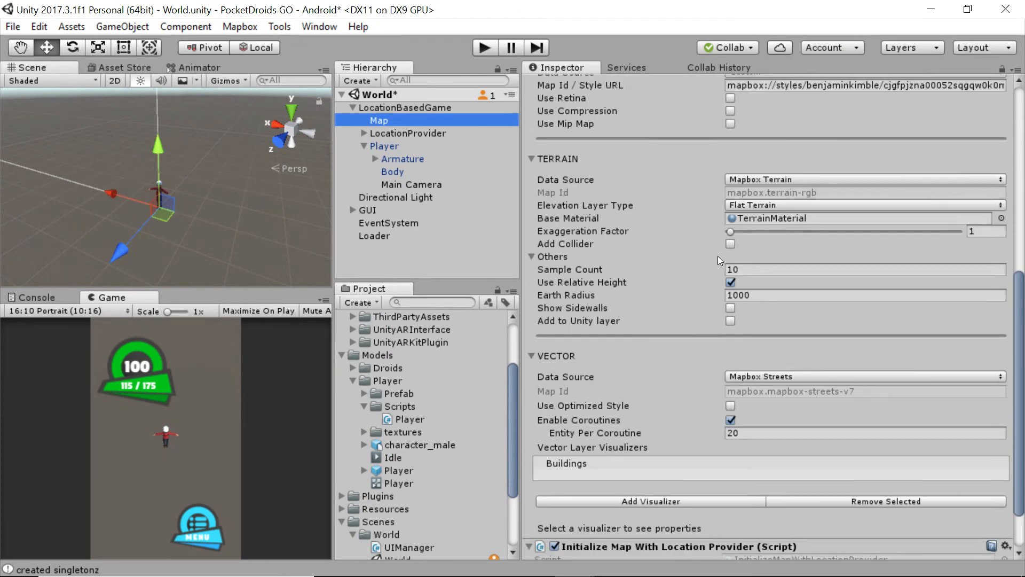
scroll(718, 256, "down", 3)
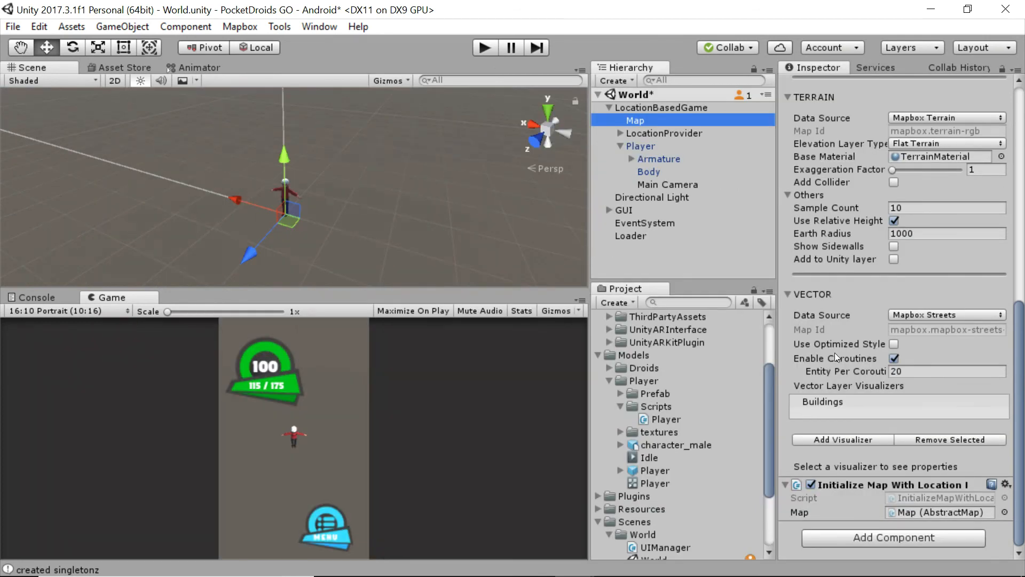